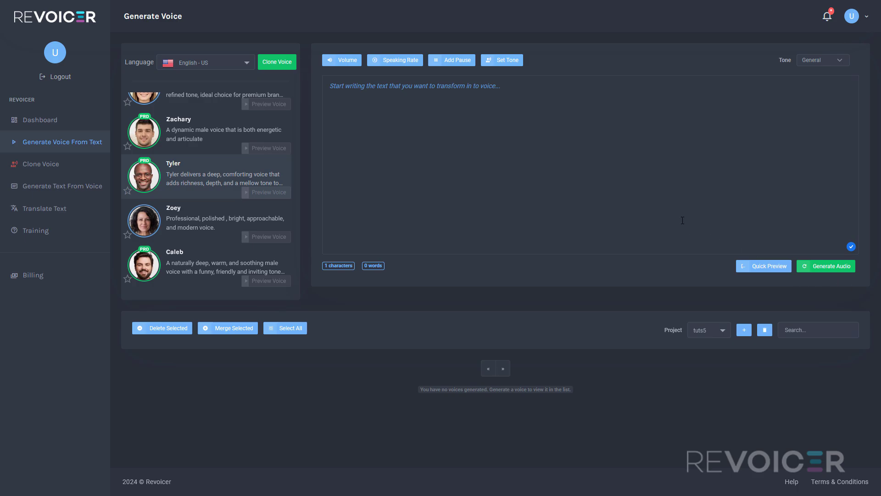
- Enter "Shoot your bow." as the script, generate its voice-over with the Tyler voice, and play it
text(Shoot your)
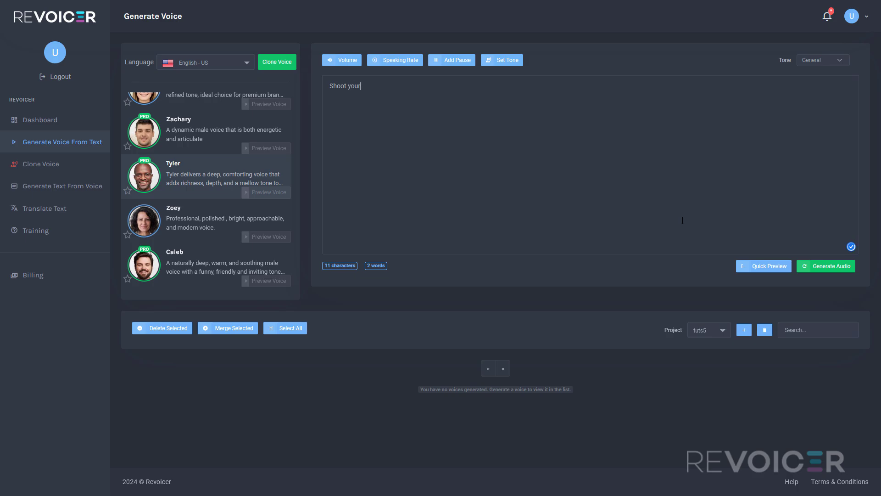
text( bow.)
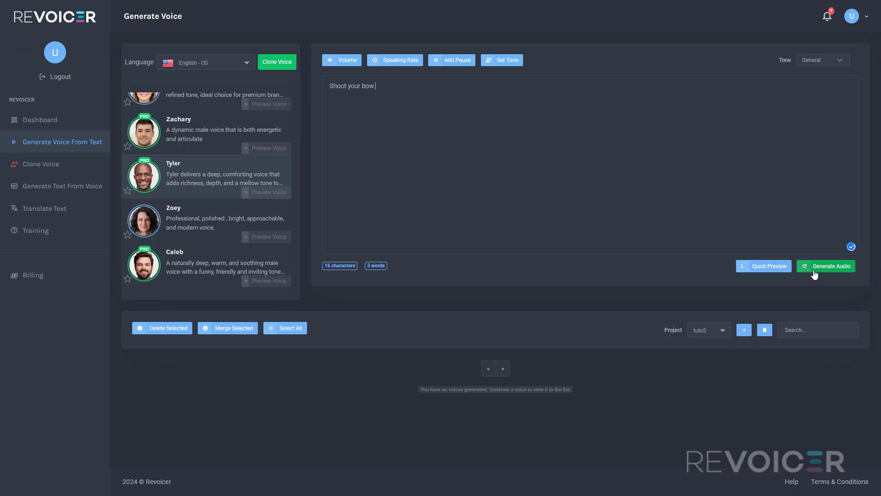
click(814, 271)
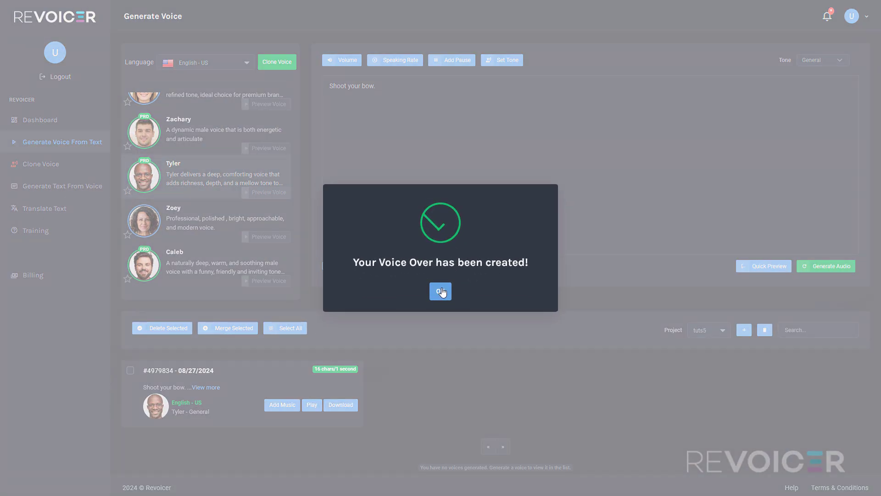
click(441, 291)
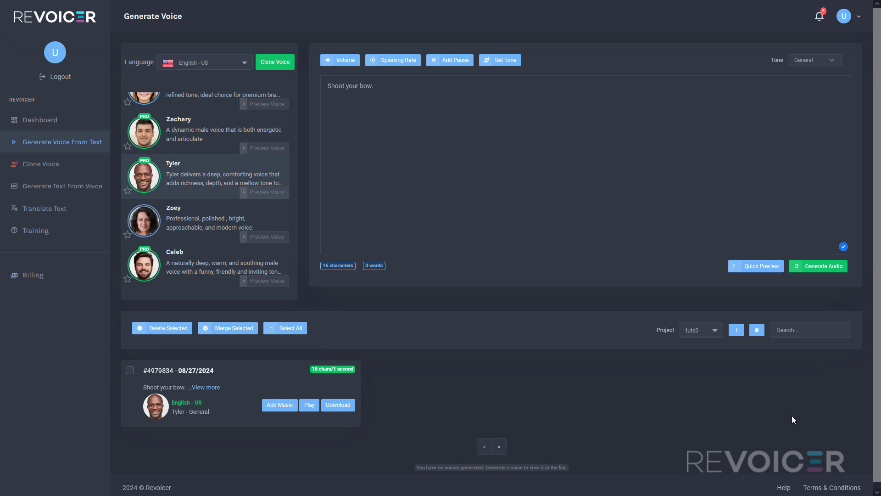
click(309, 405)
- Respell "bow" as "bou" in the script, generate a new voice-over, and play it
click(393, 123)
click(801, 266)
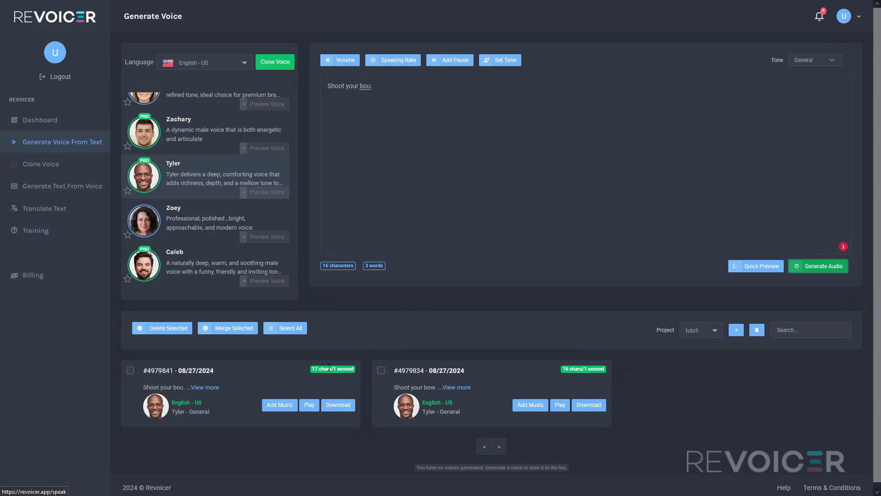
click(311, 408)
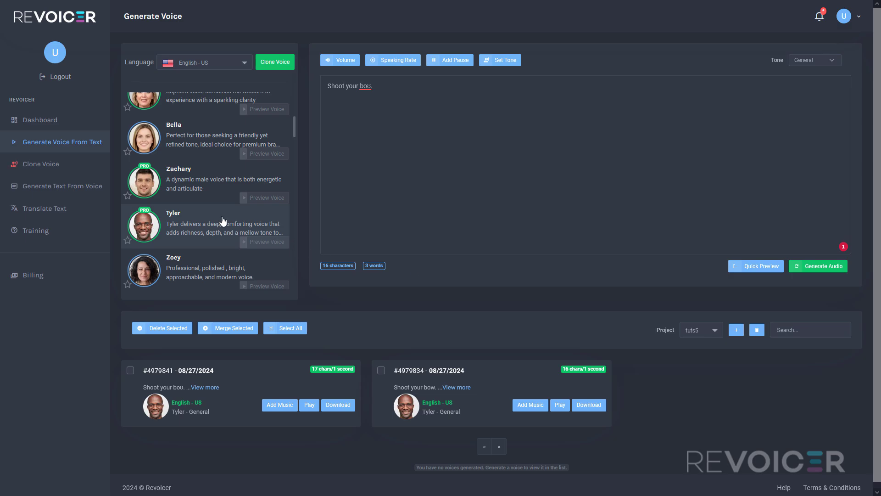
- Choose the Axel voice and replace the script with "Agent 007"
scroll(222, 223, up, 4)
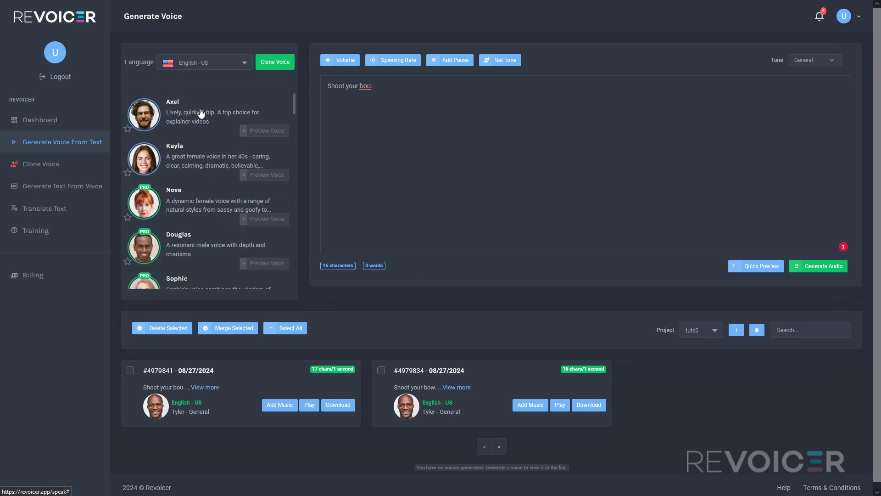
click(196, 130)
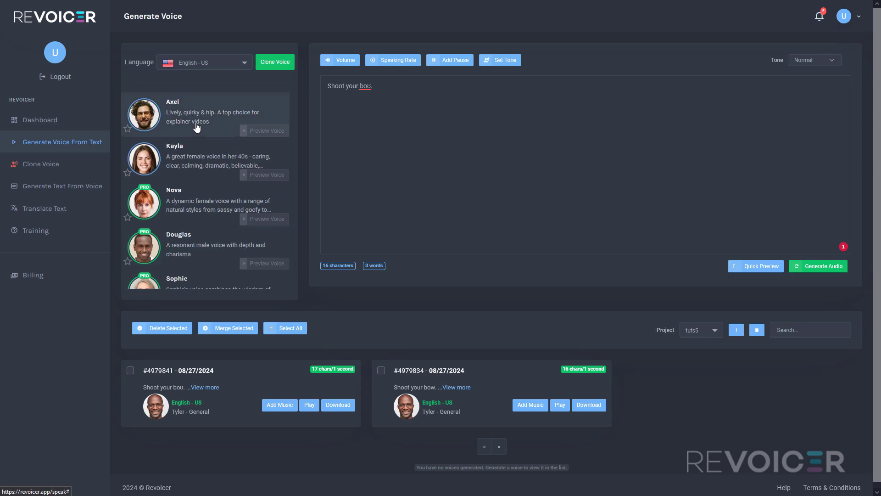
key(ctrl+a)
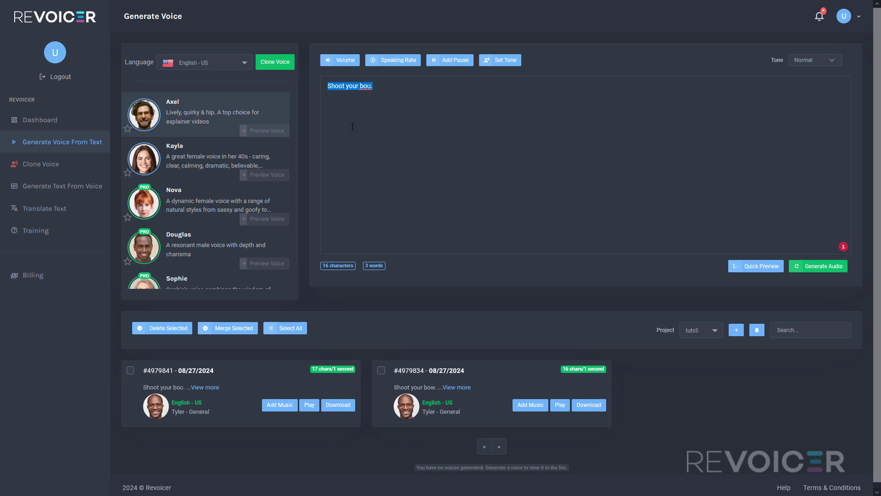
text(Agen)
key(BackSpace)
key(BackSpace)
key(BackSpace)
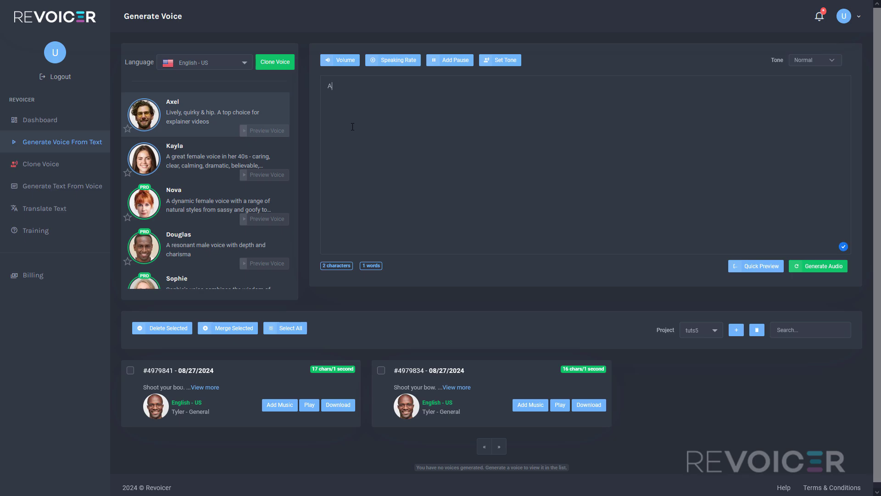
text(gent 008)
key(BackSpace)
text(8)
key(BackSpace)
text(7)
- Generate the audio for the "Agent 007" script and play the new clip
click(818, 266)
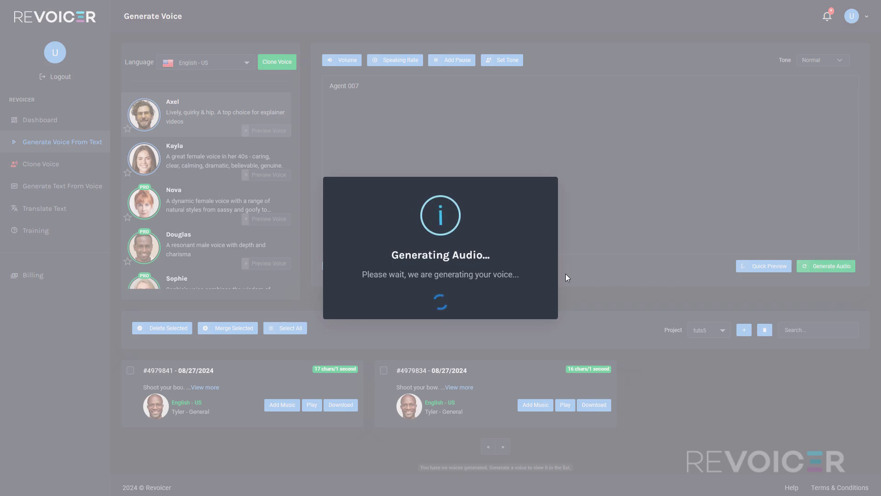
click(447, 287)
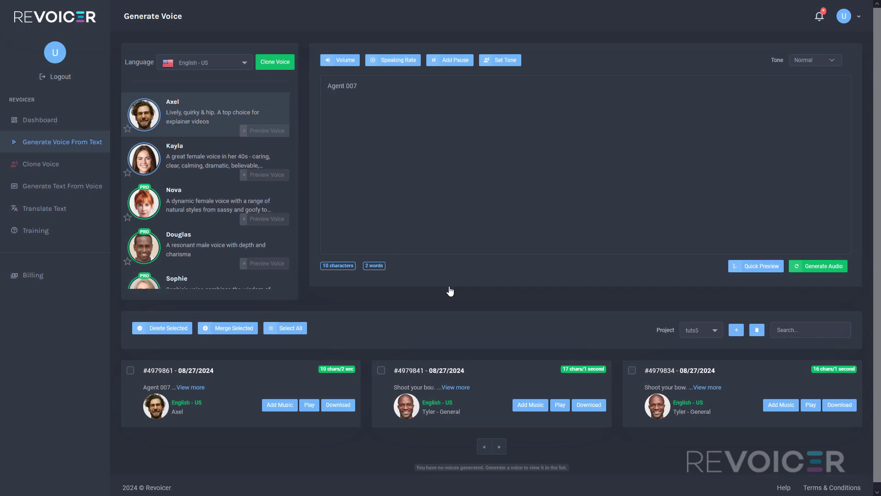
click(307, 404)
- Replace "007" with "double O-7" in the script and generate a new voice-over
drag(346, 87, 378, 93)
text(double O-7)
click(795, 271)
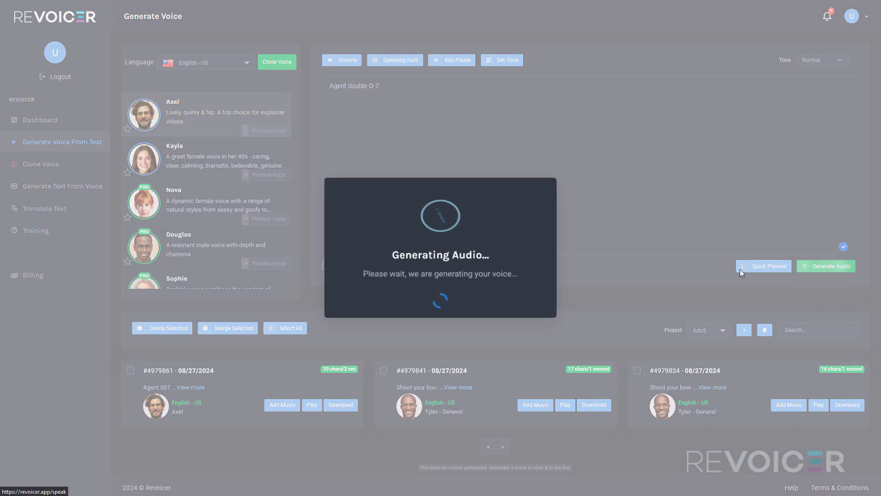
click(440, 284)
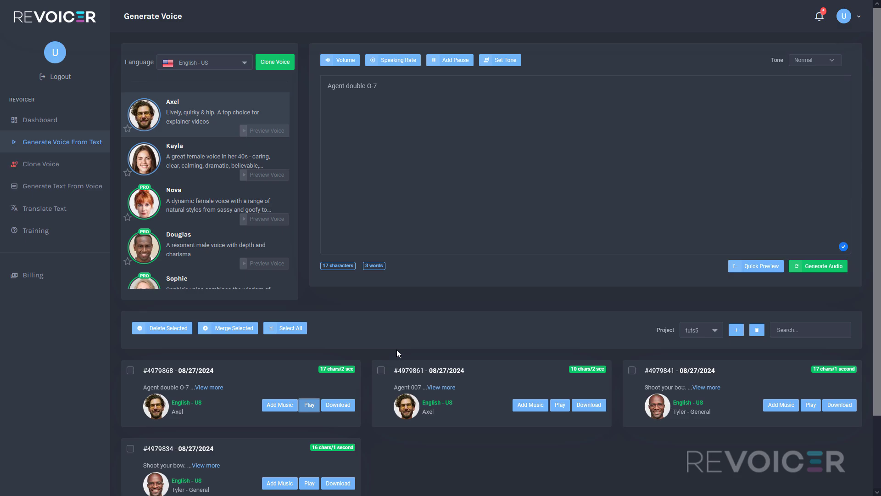
- Switch the voice language to English - British and choose the James voice
click(215, 63)
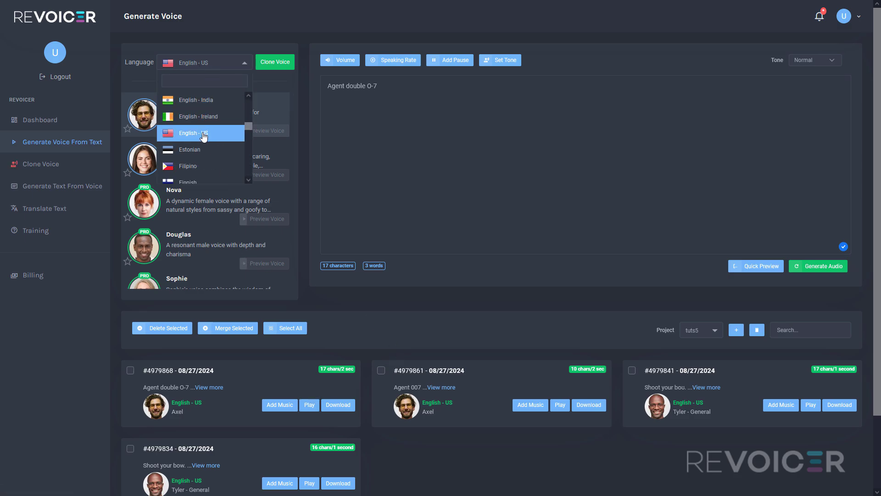
scroll(204, 136, up, 2)
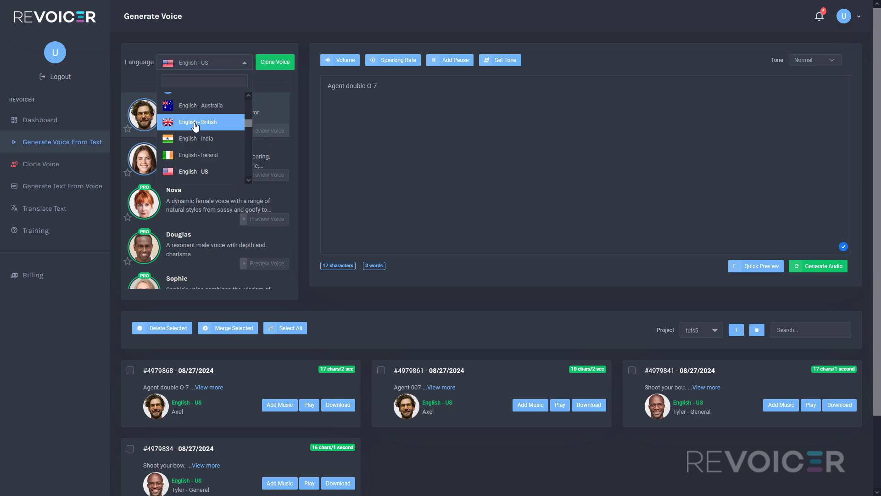
click(196, 123)
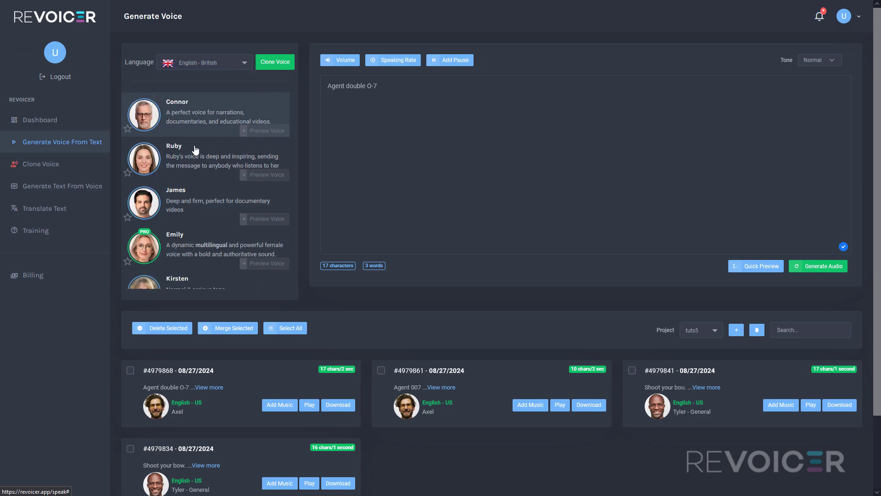
click(179, 202)
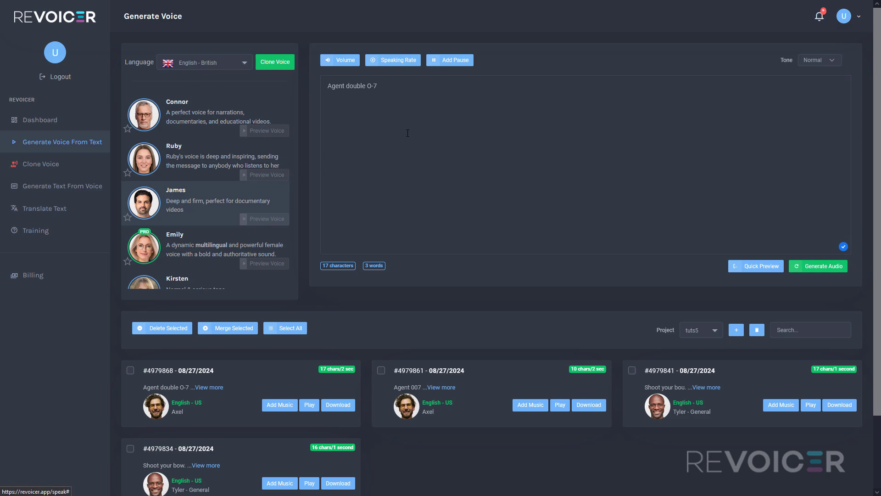
- Replace the script with "Nevada", generate its voice-over, and play the new clip
key(ctrl+a)
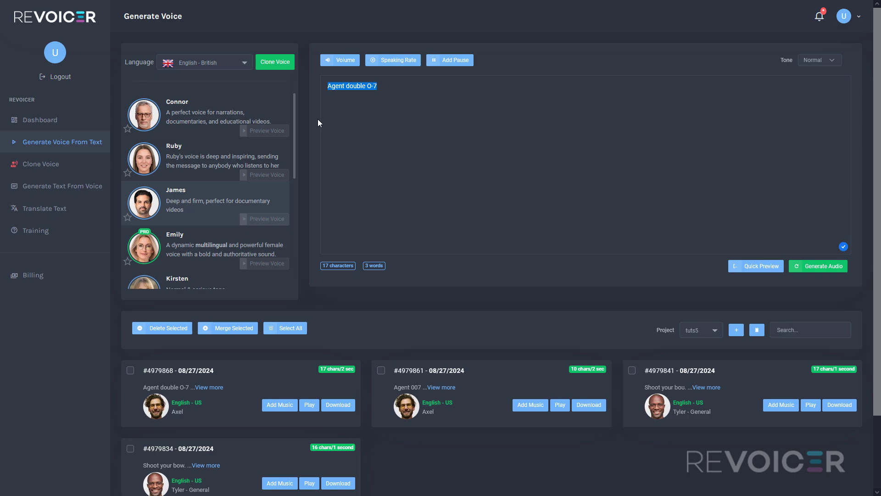
text(Nevada)
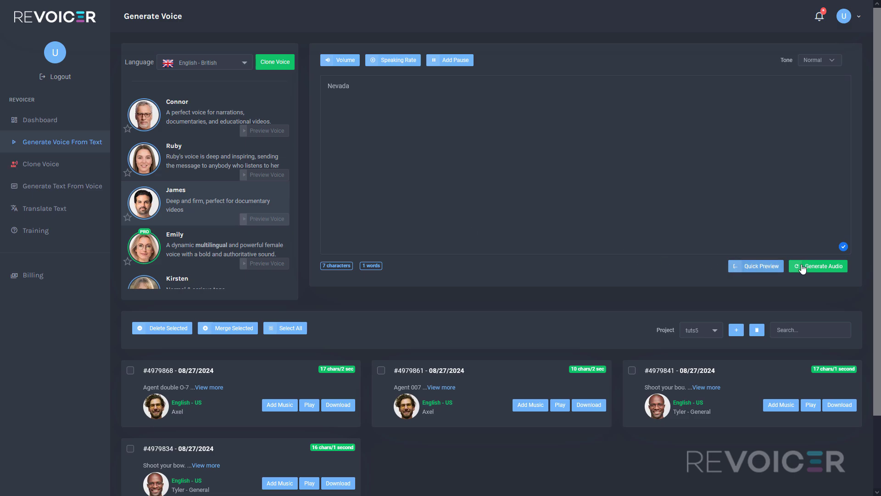
click(818, 266)
click(440, 297)
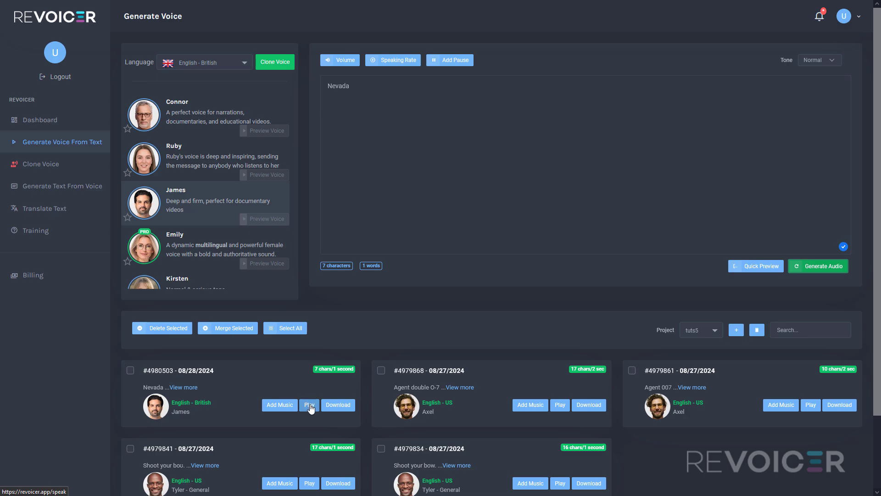
click(309, 406)
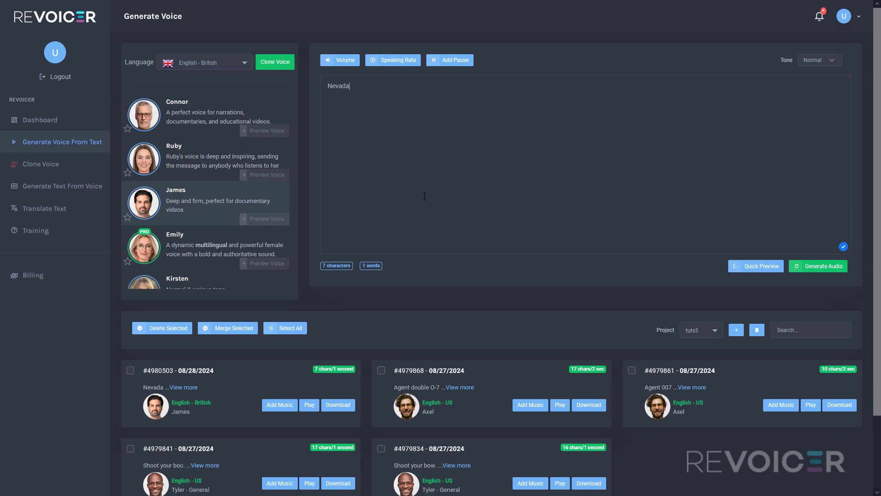
- Respell the script as "Nevadah", generate another voice-over, and play it
text(h)
click(813, 270)
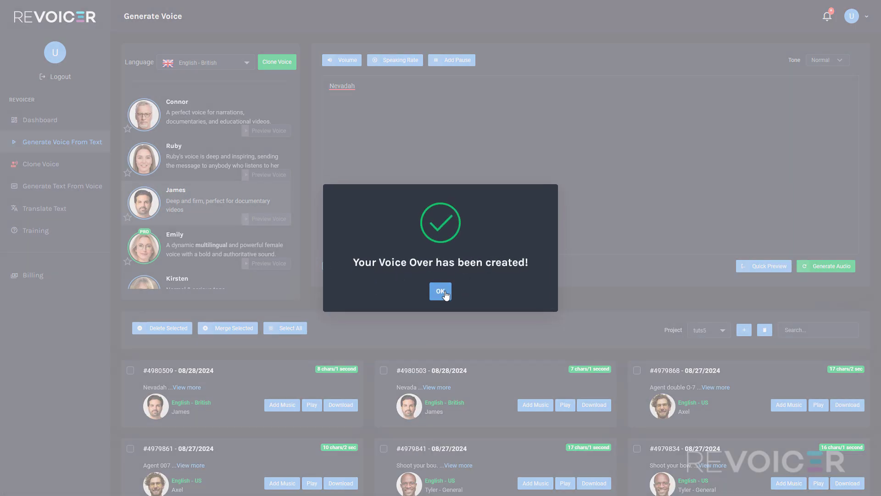
click(441, 292)
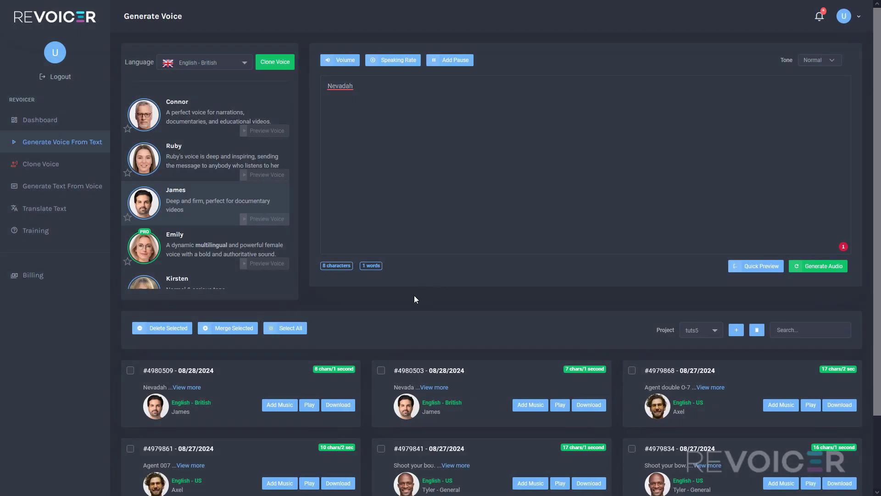
click(310, 405)
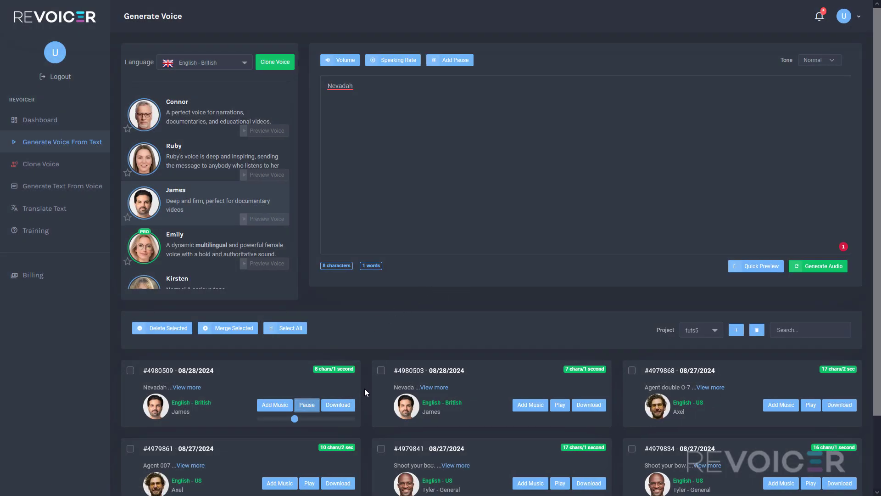